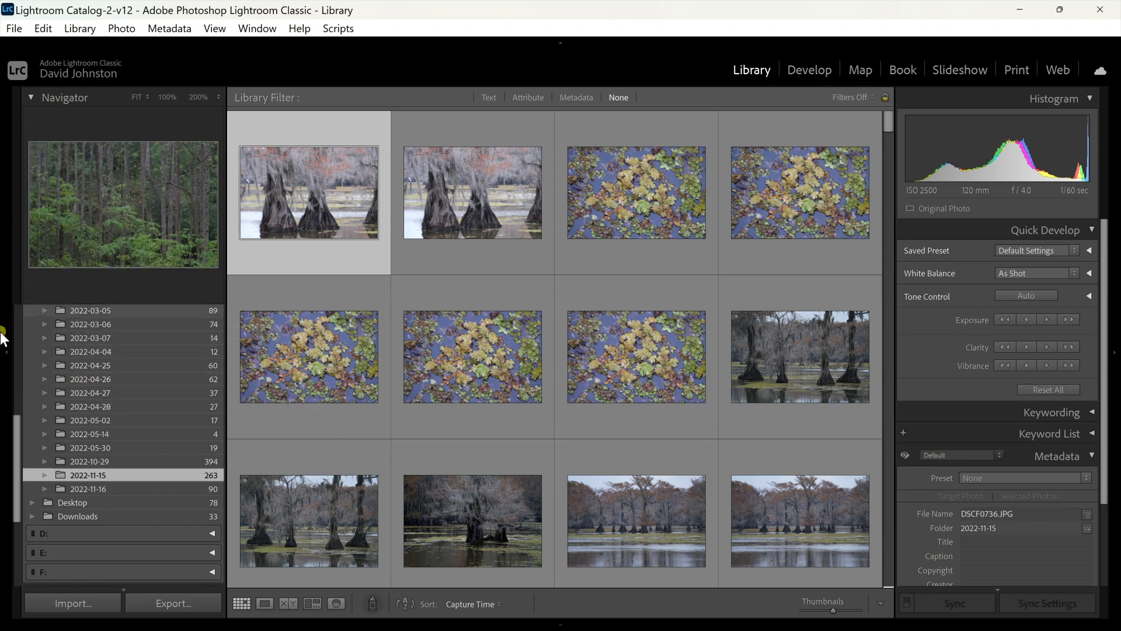
pyautogui.rightClick(82, 475)
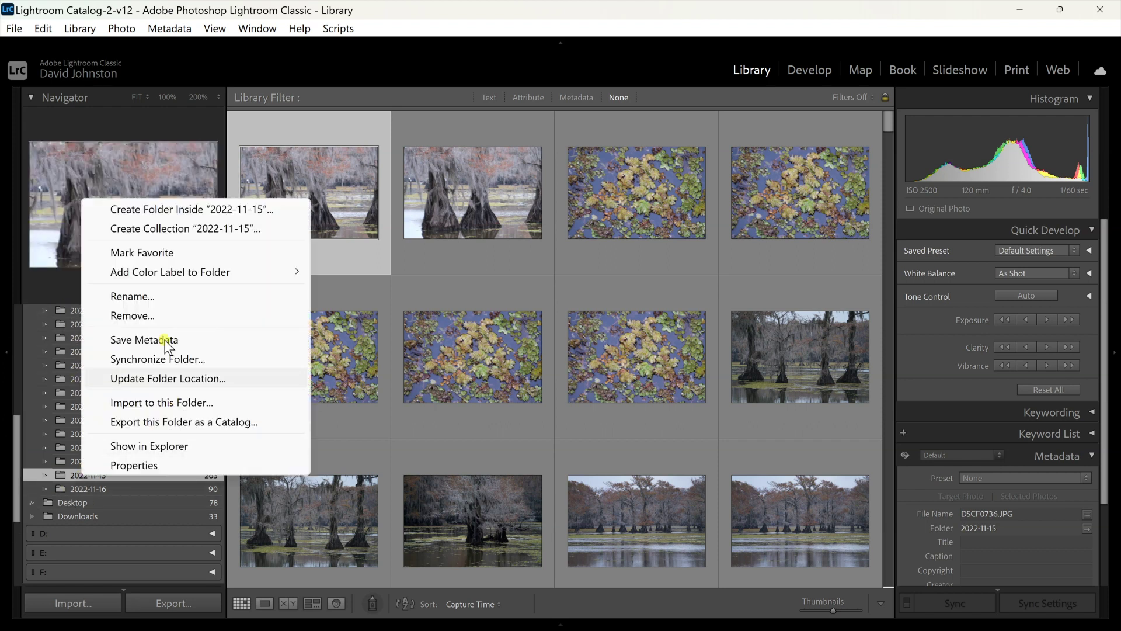
pyautogui.click(146, 303)
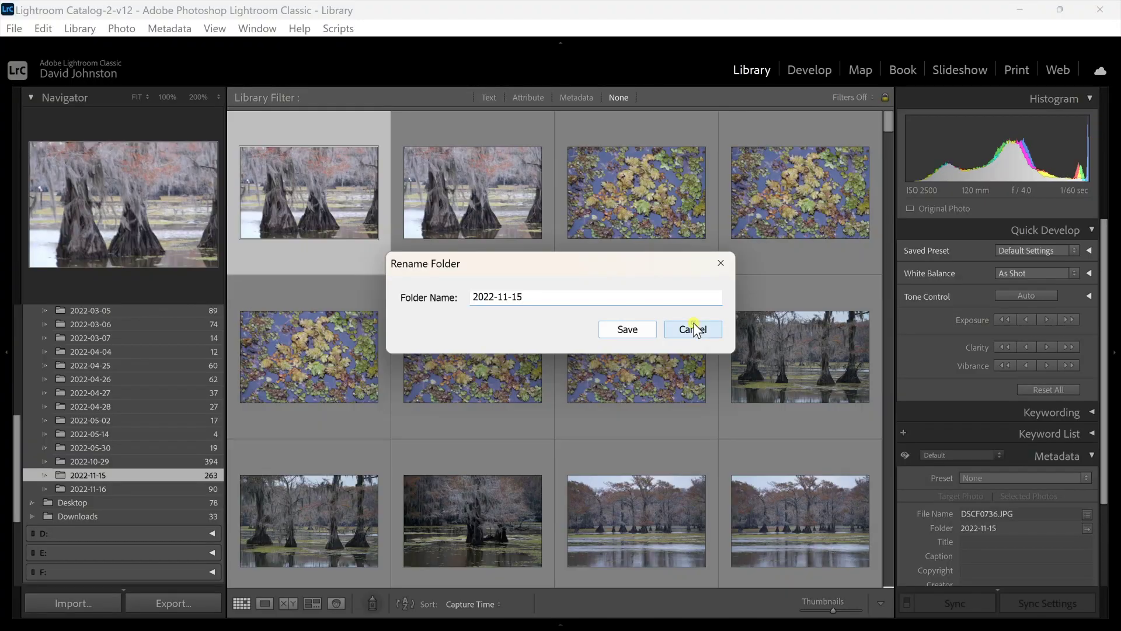
pyautogui.click(692, 328)
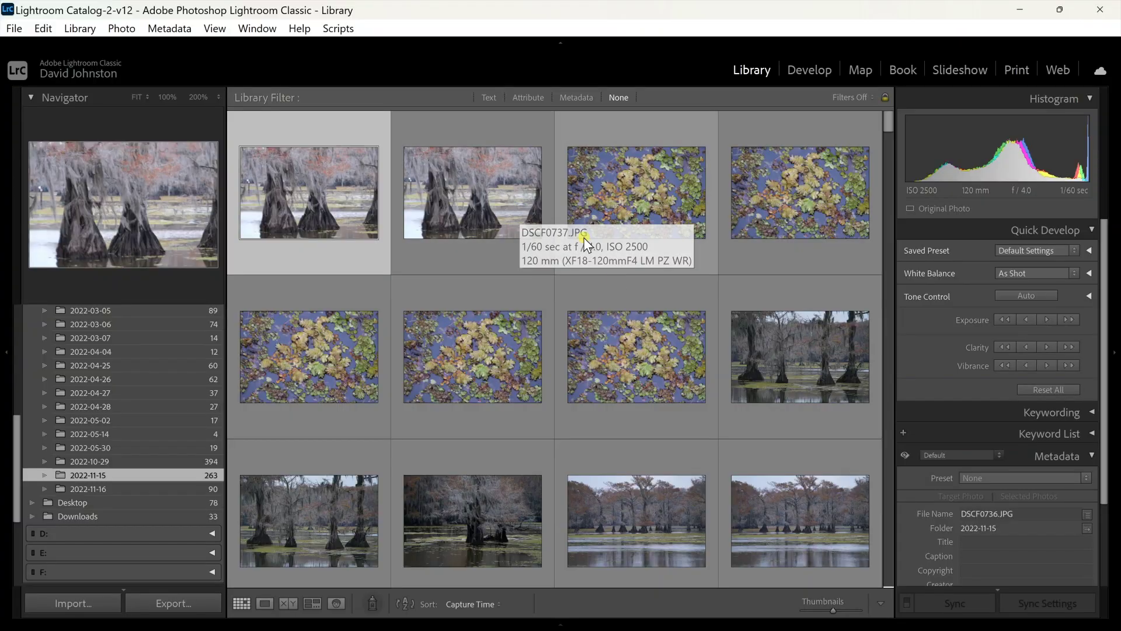
pyautogui.scroll(-4, 614, 285)
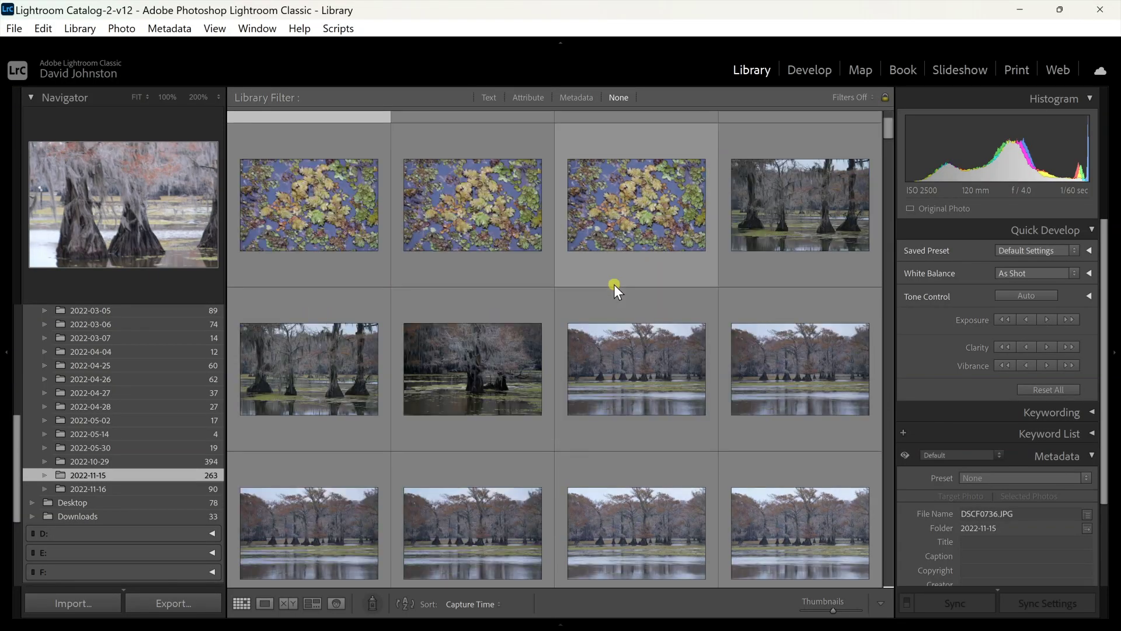
pyautogui.scroll(2, 614, 285)
pyautogui.scroll(-6, 614, 285)
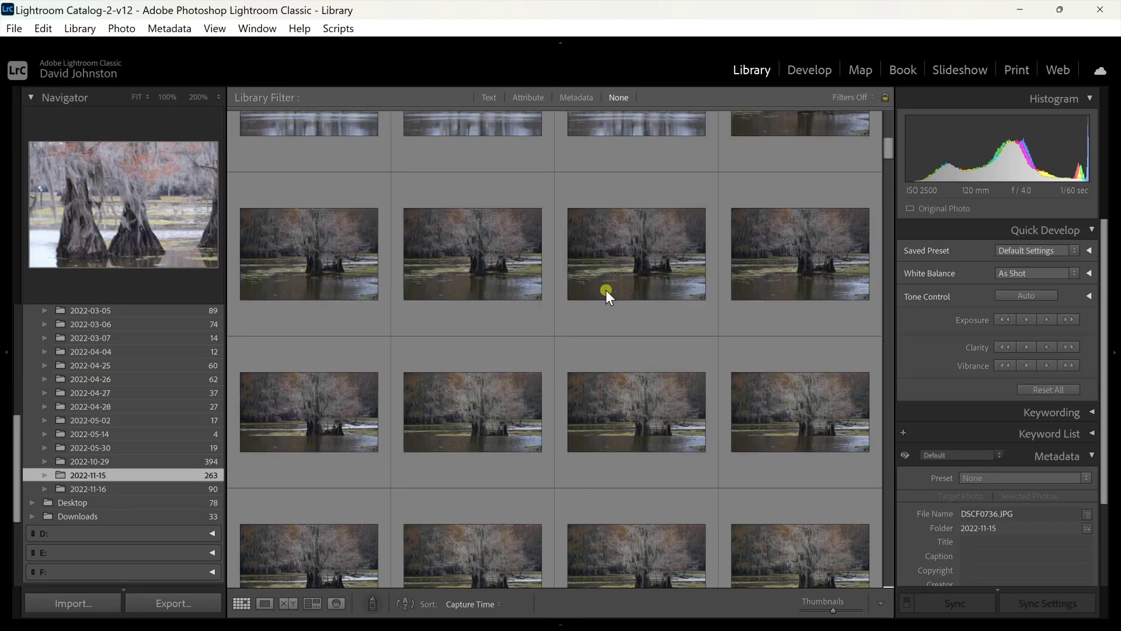
pyautogui.doubleClick(311, 296)
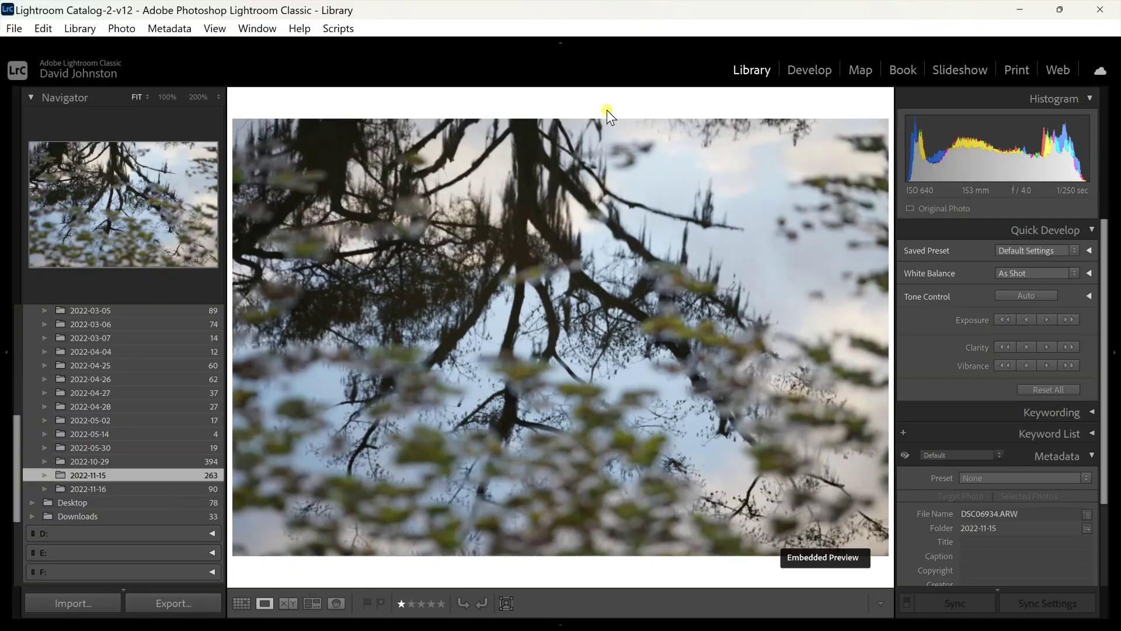
pyautogui.doubleClick(607, 109)
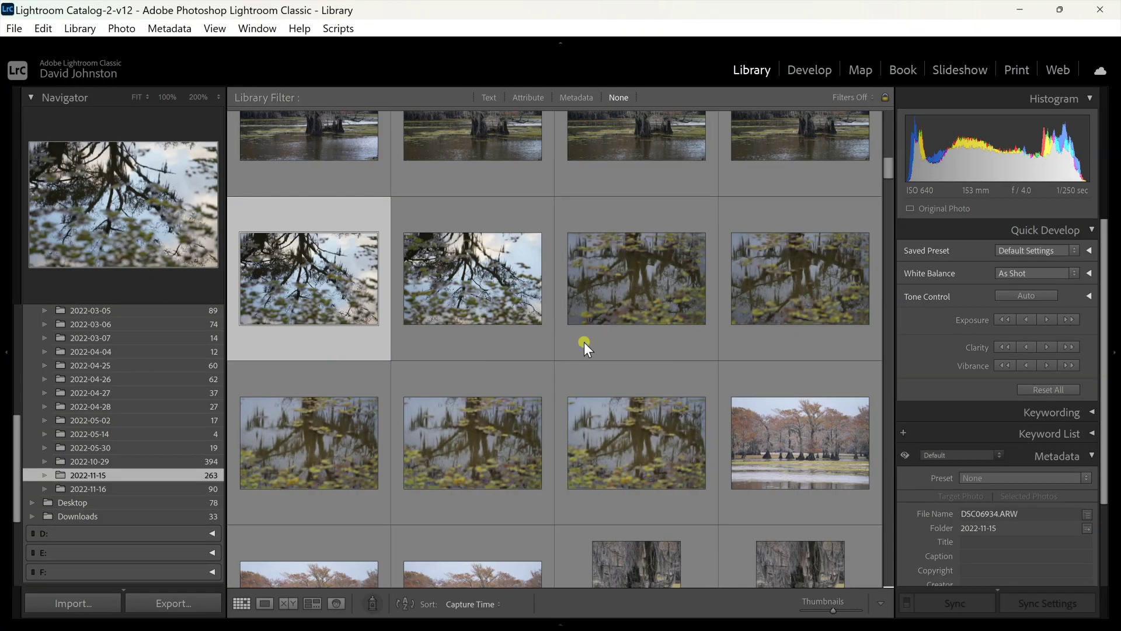
pyautogui.scroll(-5, 622, 365)
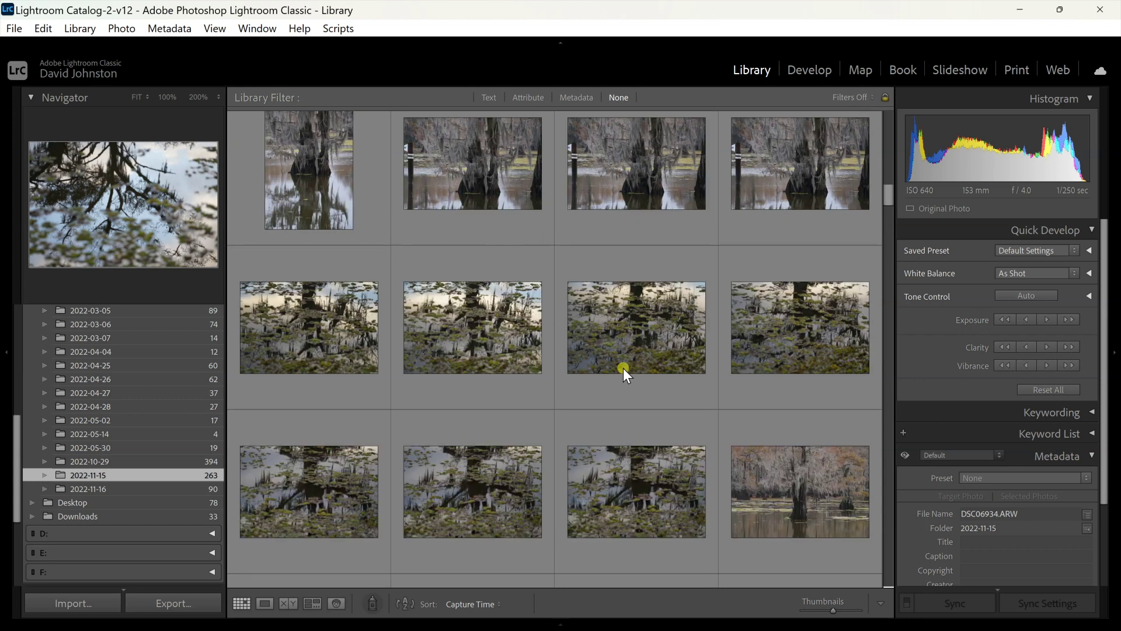
pyautogui.scroll(-3, 622, 369)
pyautogui.scroll(-8, 623, 370)
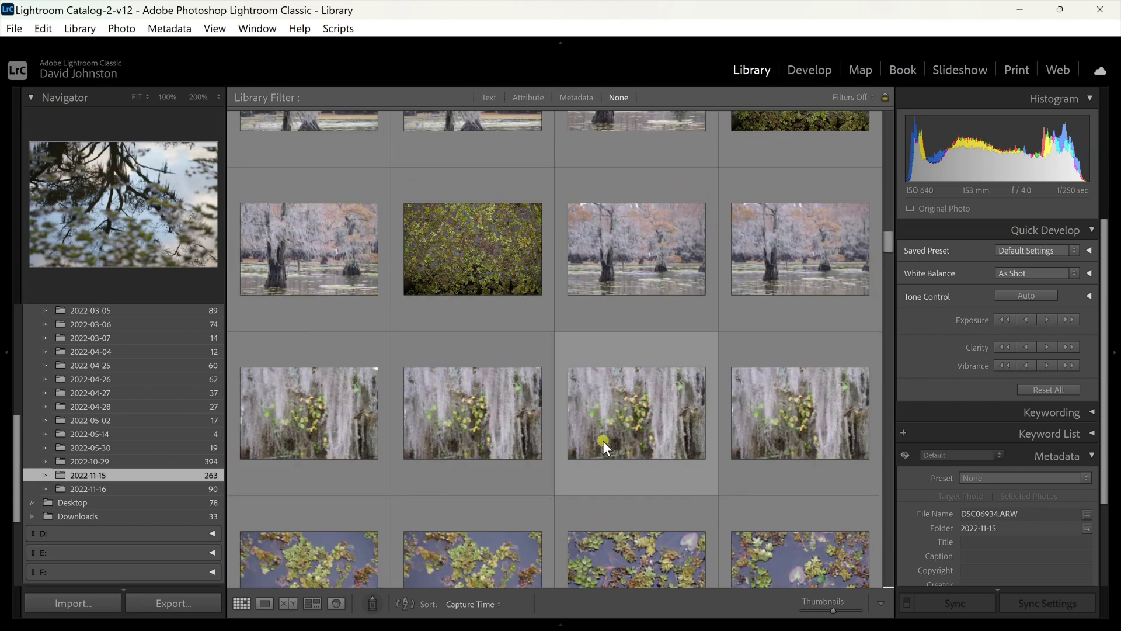
pyautogui.scroll(-6, 603, 440)
pyautogui.scroll(3, 602, 438)
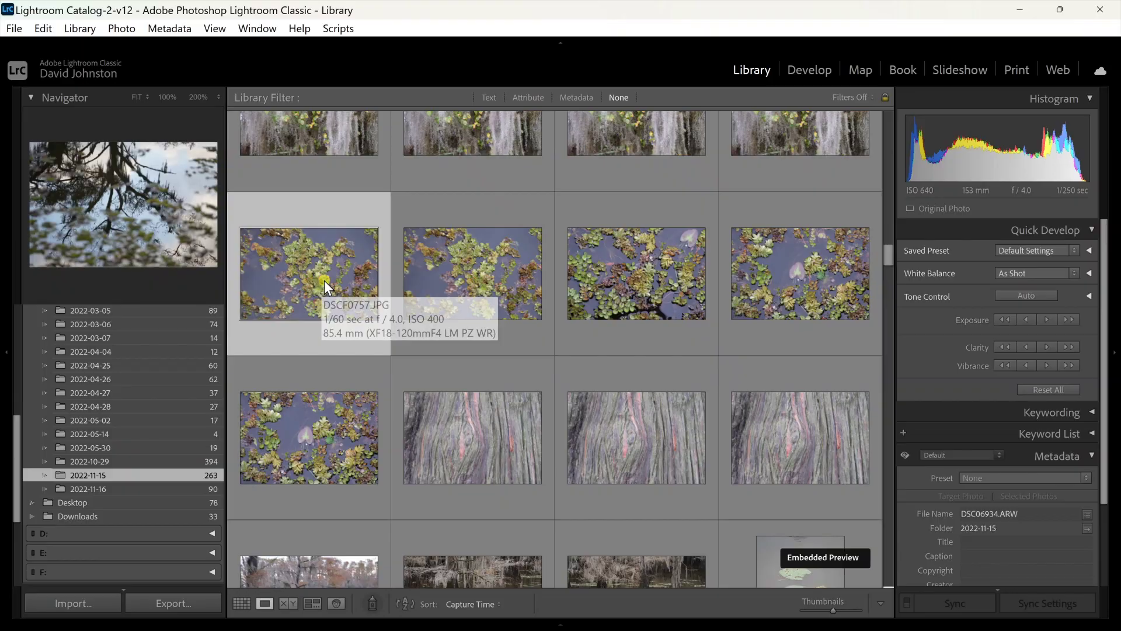
pyautogui.doubleClick(324, 280)
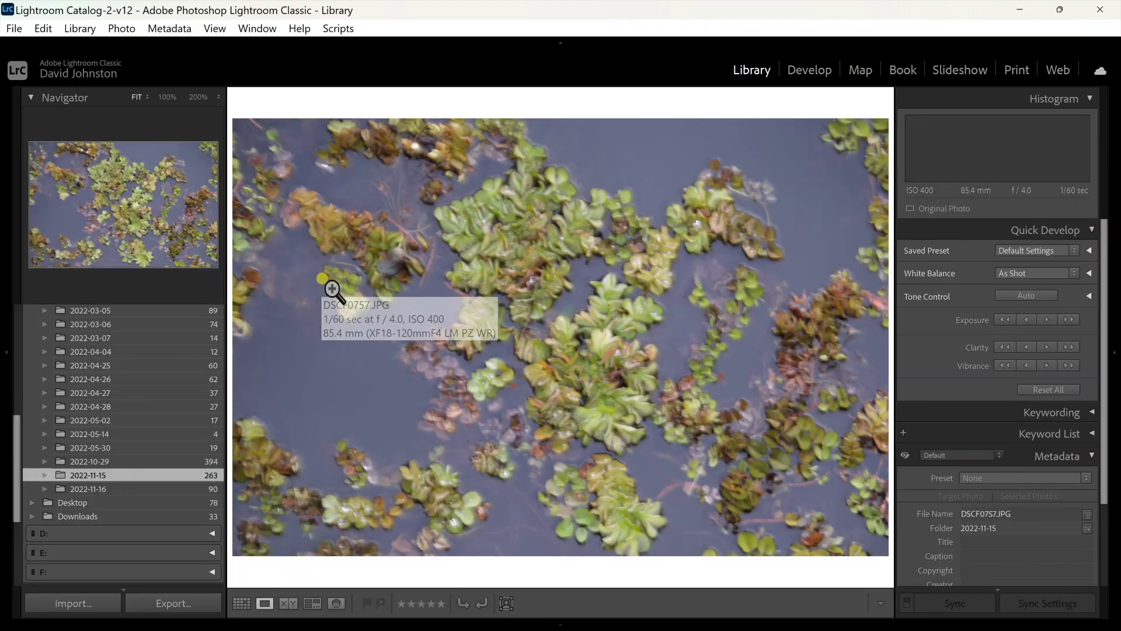
pyautogui.press('Right')
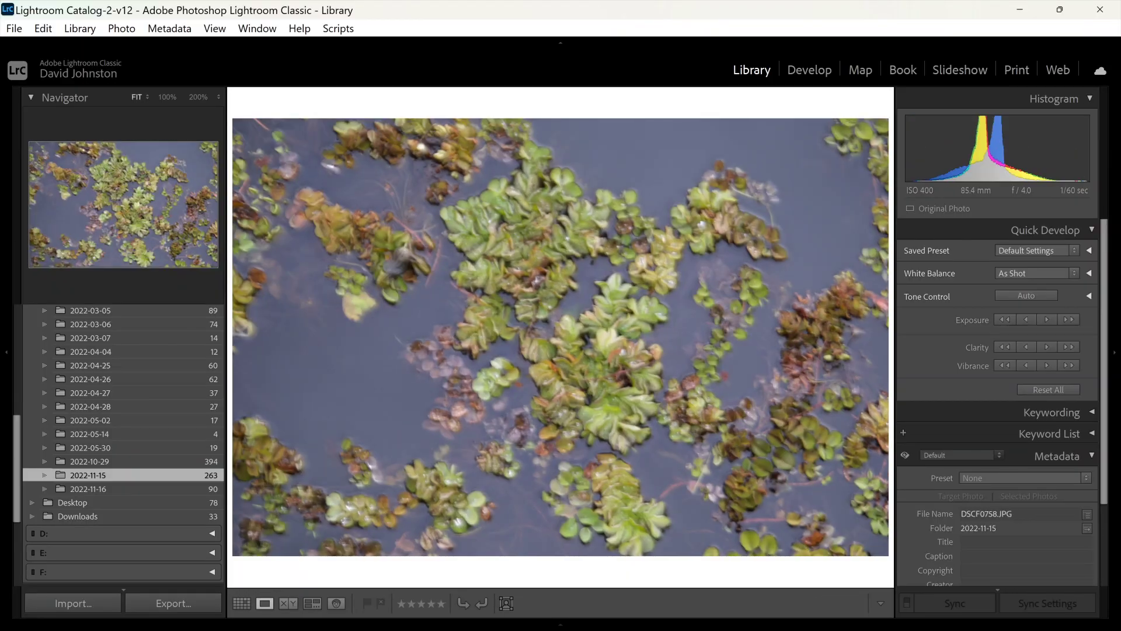
pyautogui.press('Right')
pyautogui.press('Right')
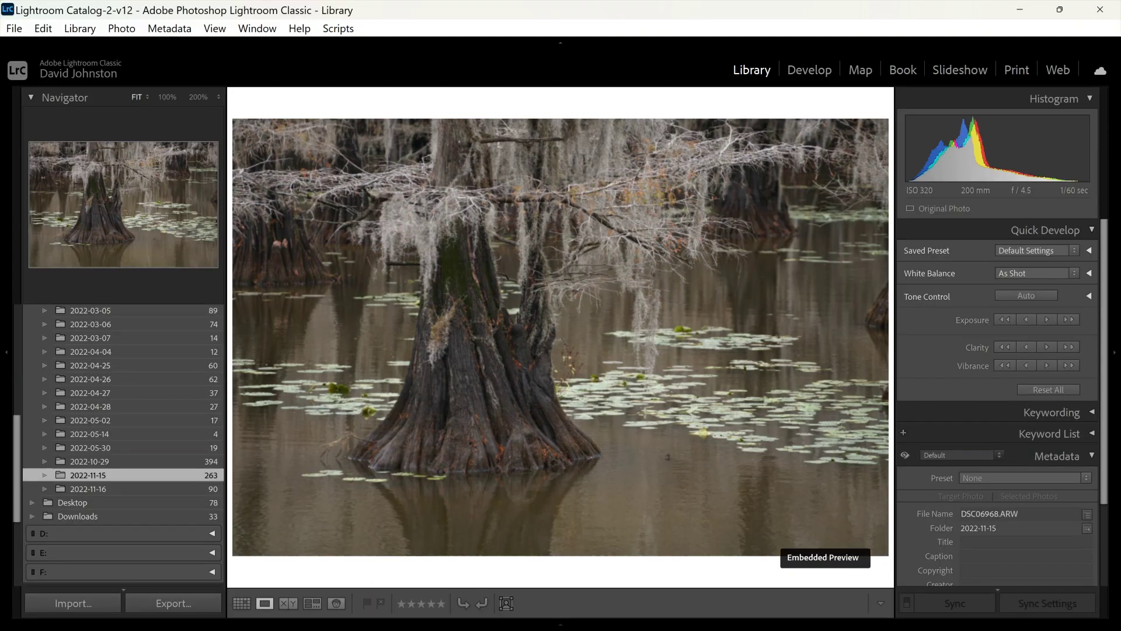
pyautogui.press('Right')
pyautogui.press('Left')
pyautogui.press('Right')
pyautogui.press('Right')
pyautogui.press('Right')
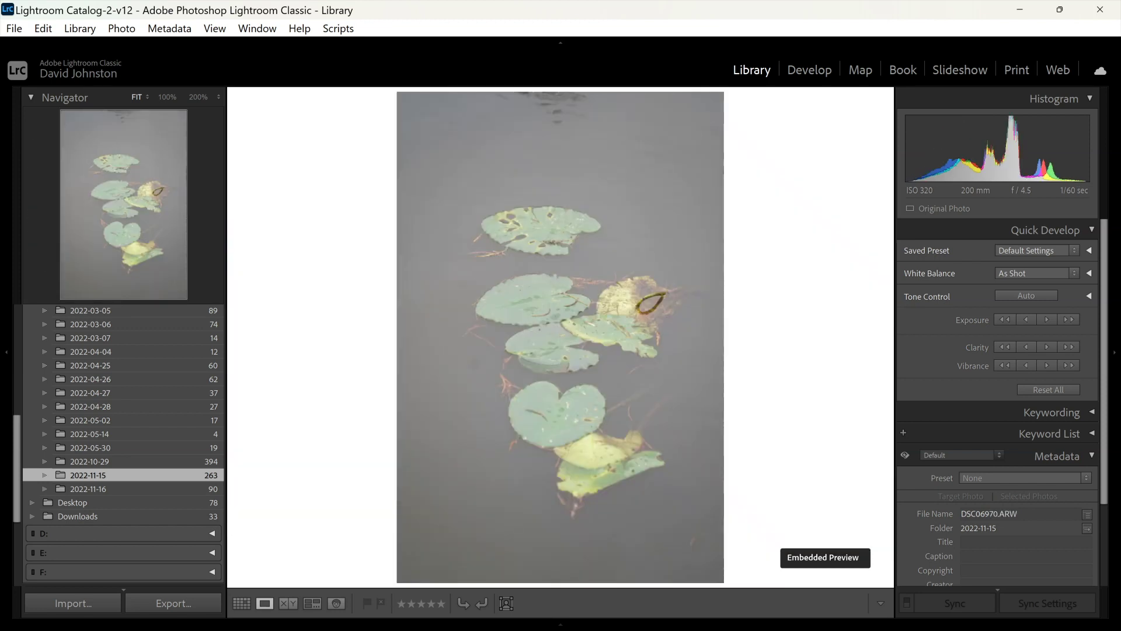
pyautogui.press('Left')
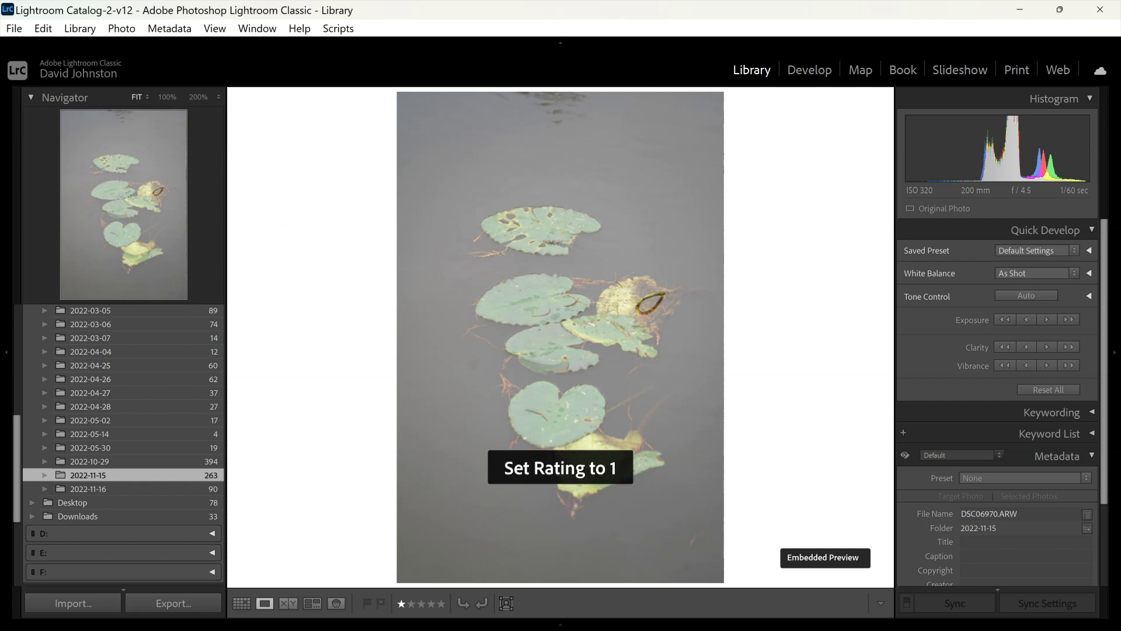
pyautogui.press('Right')
pyautogui.press('Right')
pyautogui.press('Left')
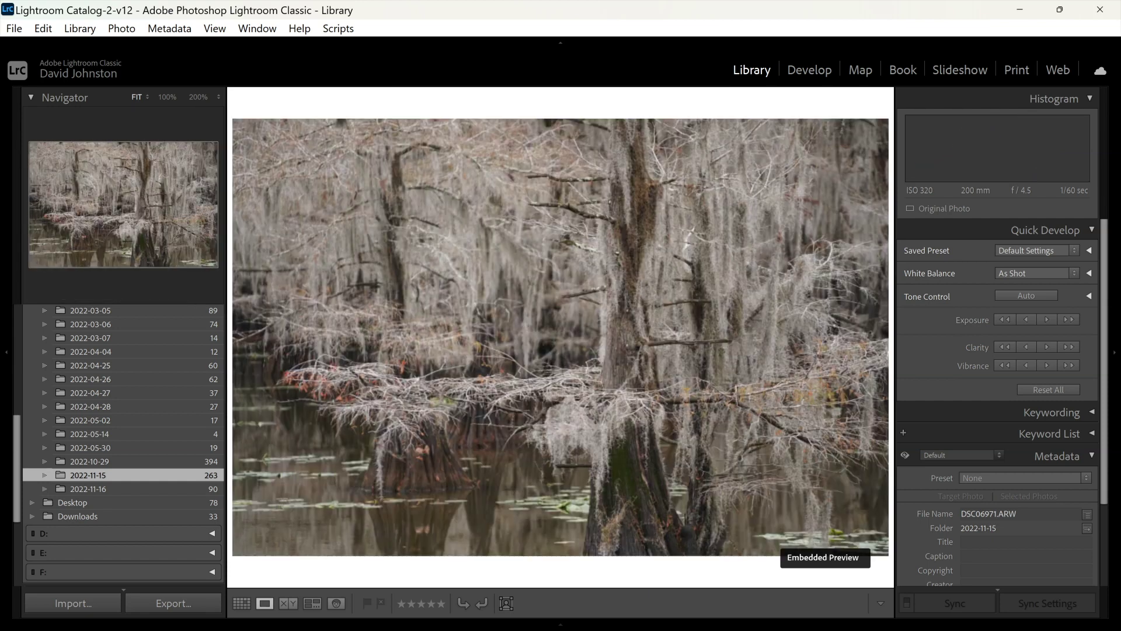
pyautogui.press('Left')
pyautogui.press('Right')
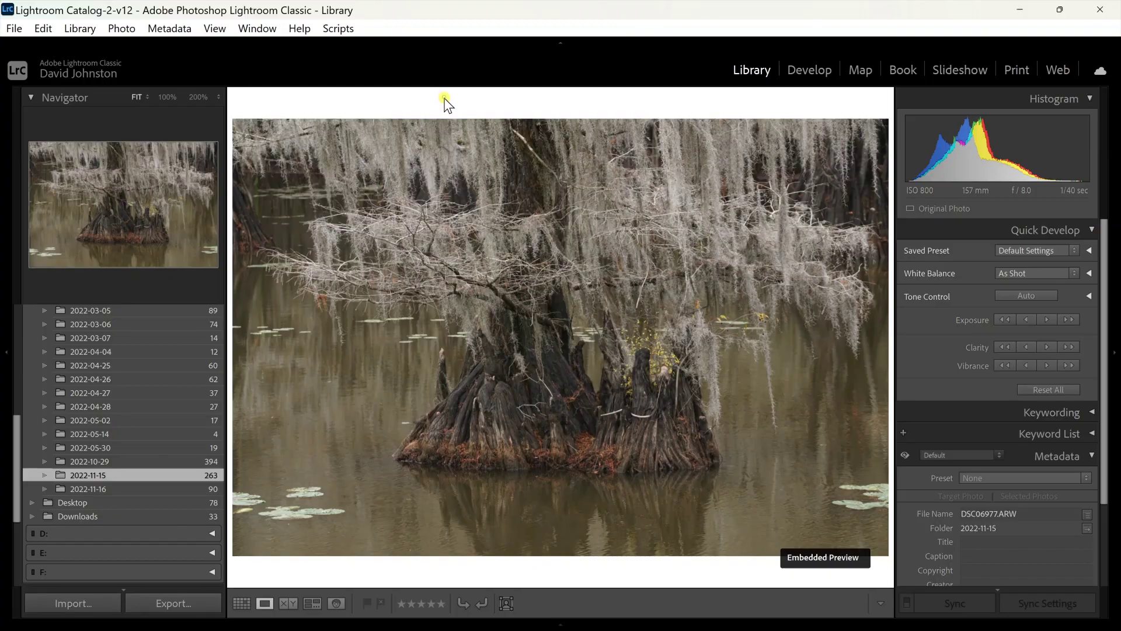
# Switch to Grid view and apply the Rated filter preset to show only one-star-and-up photos.
pyautogui.press('g')
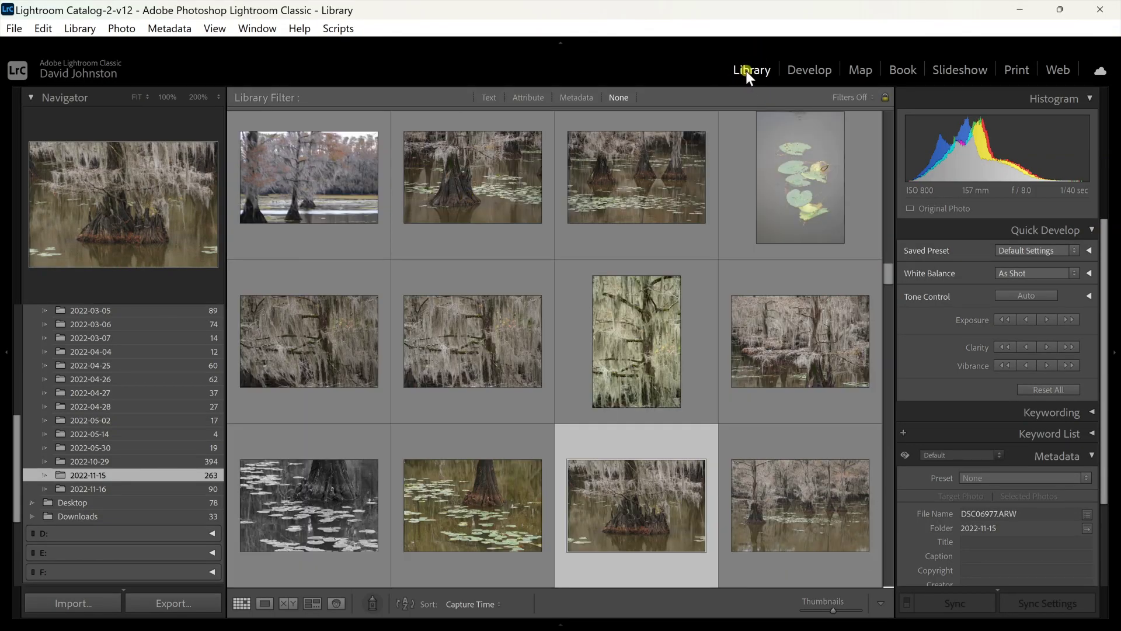
pyautogui.click(862, 99)
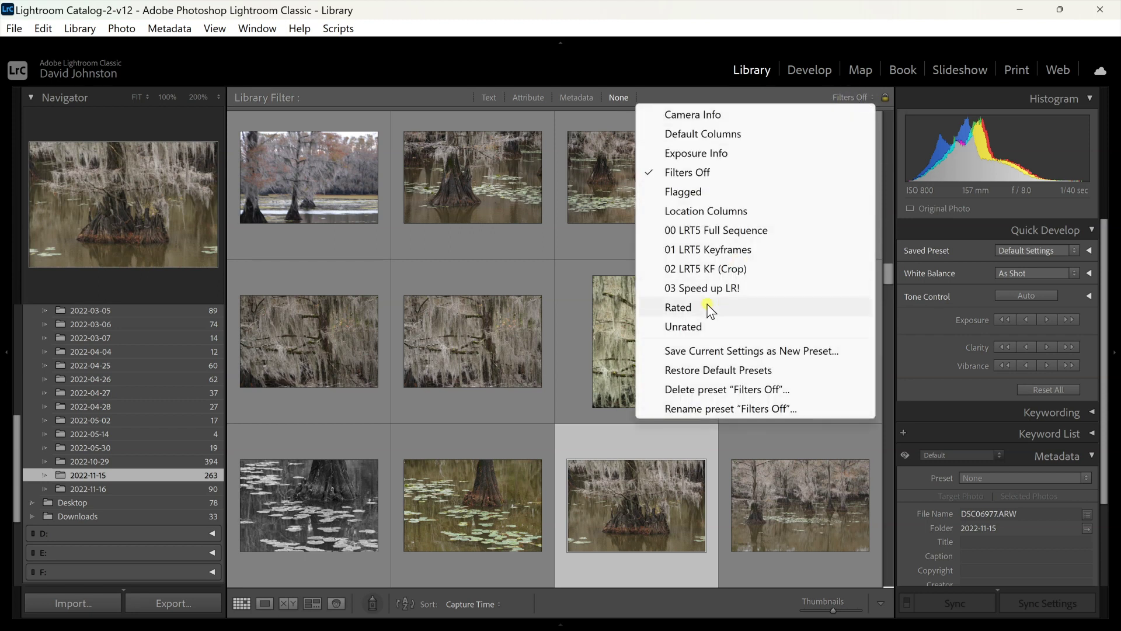
pyautogui.click(678, 308)
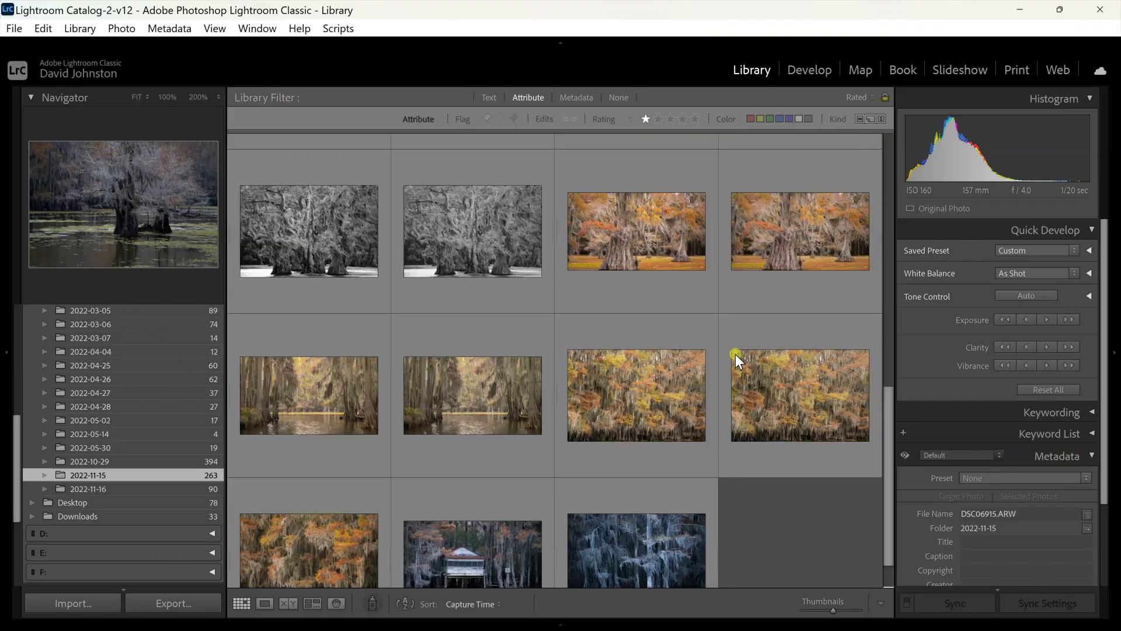
pyautogui.scroll(-1, 735, 354)
pyautogui.scroll(2, 734, 354)
pyautogui.scroll(3, 737, 354)
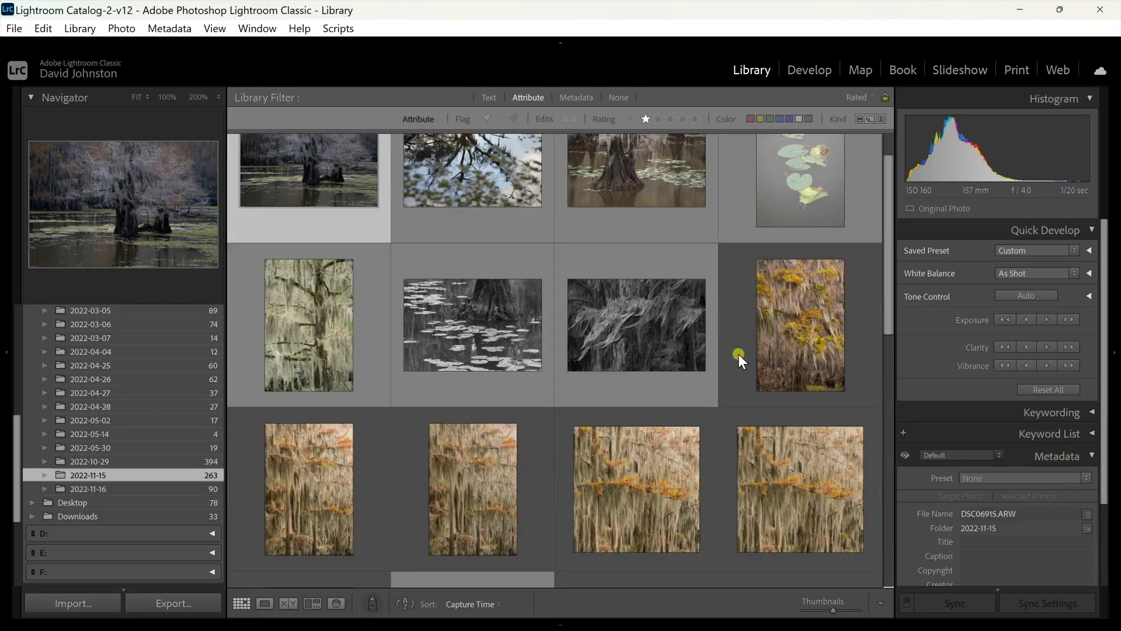
pyautogui.scroll(-3, 737, 354)
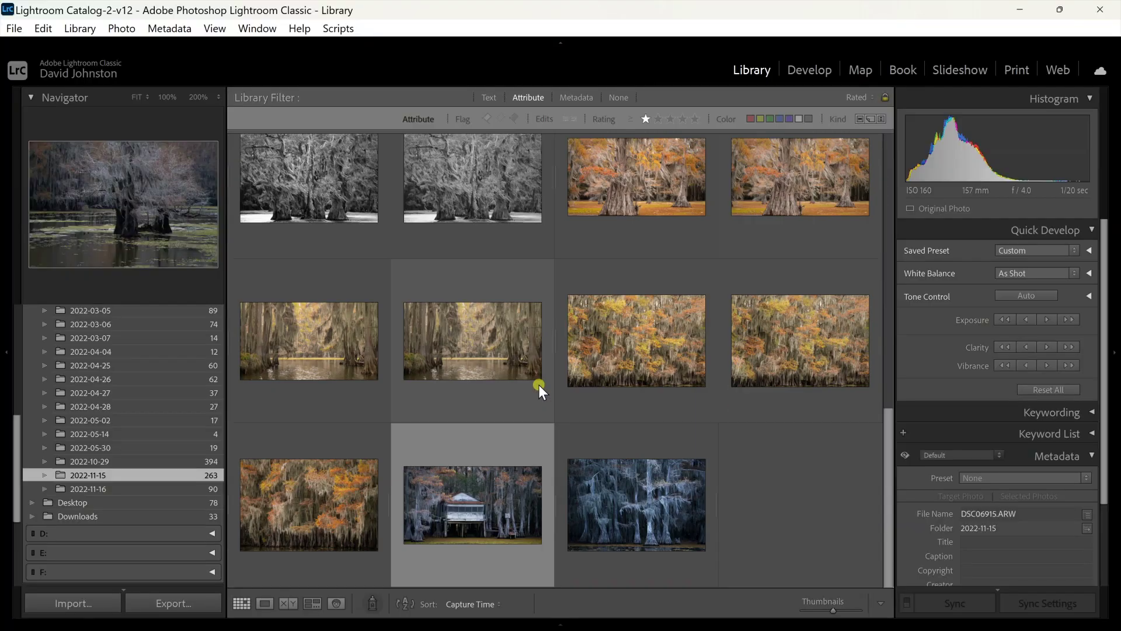
pyautogui.scroll(10, 537, 382)
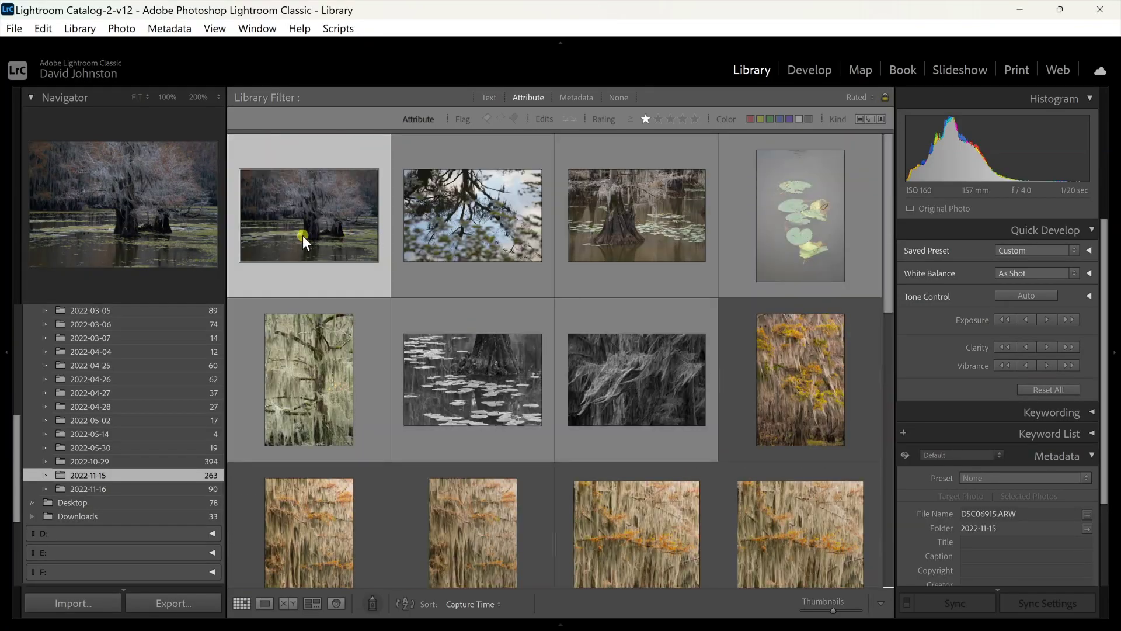
# Open the first rated photo in Loupe view and step through the rated photos to DSC07018.ARW.
pyautogui.doubleClick(297, 234)
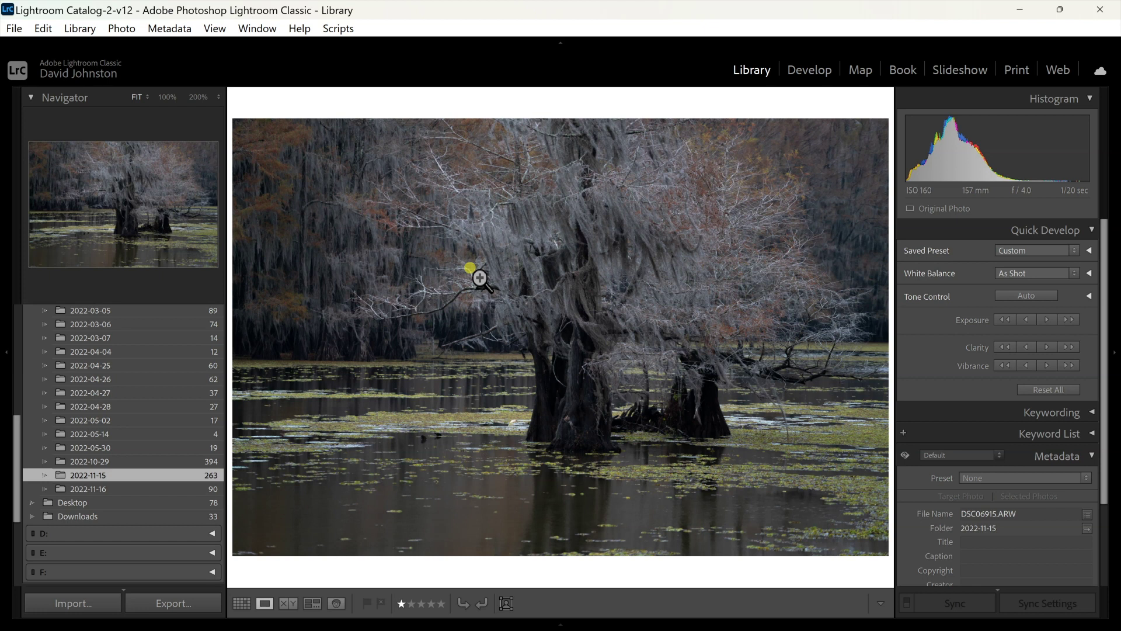
pyautogui.press('Right')
pyautogui.press('Right')
pyautogui.press('Right')
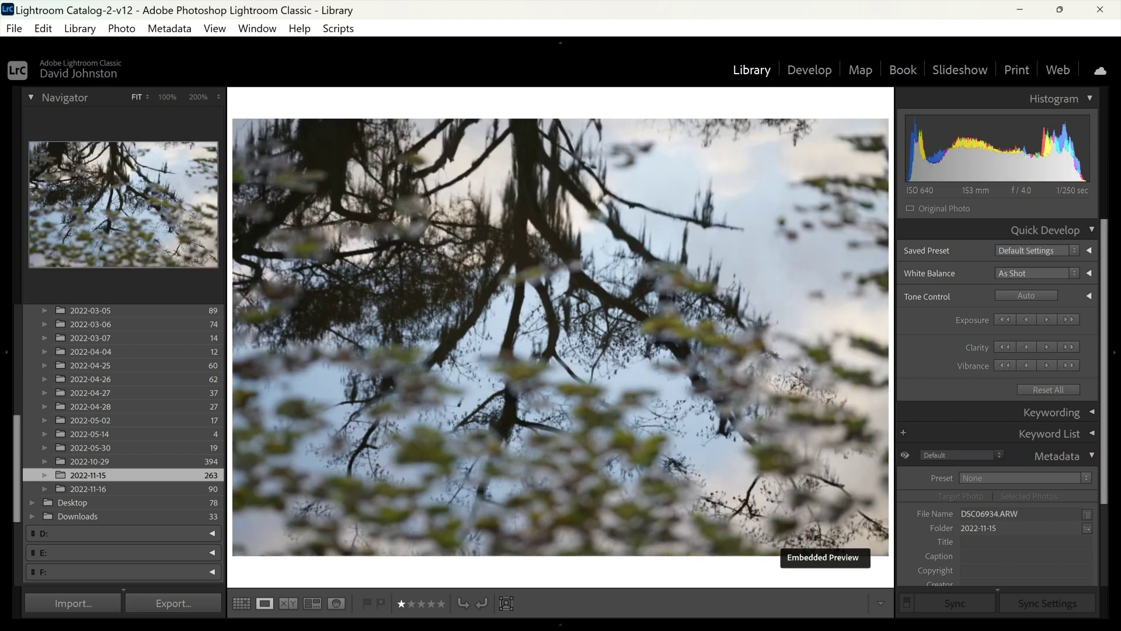
pyautogui.press('Right')
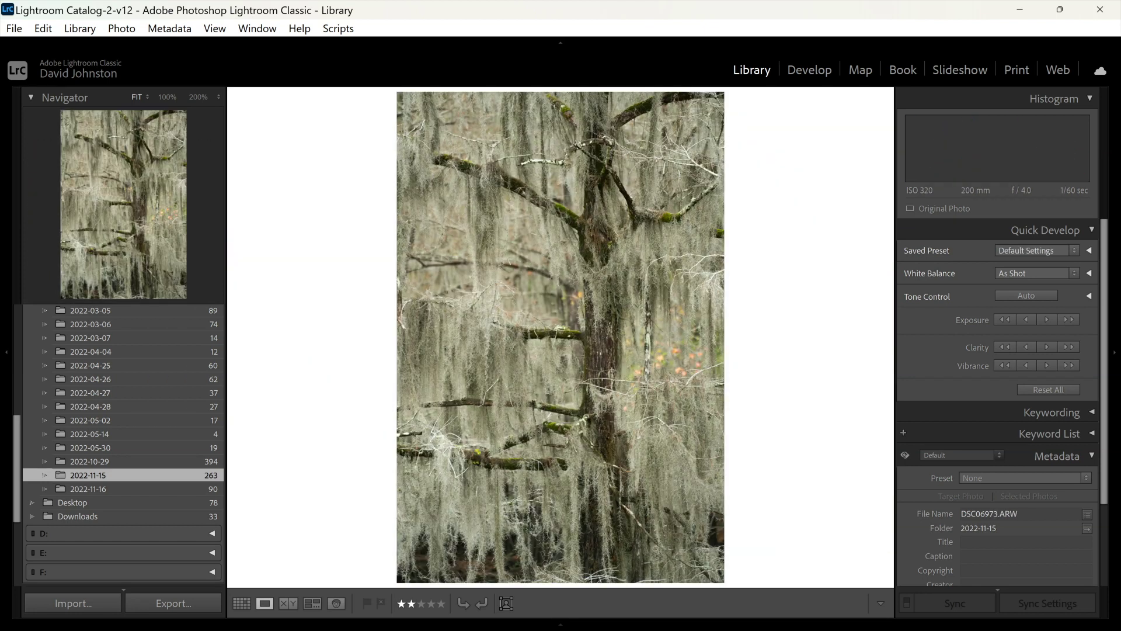
pyautogui.press('Right')
pyautogui.press('Right')
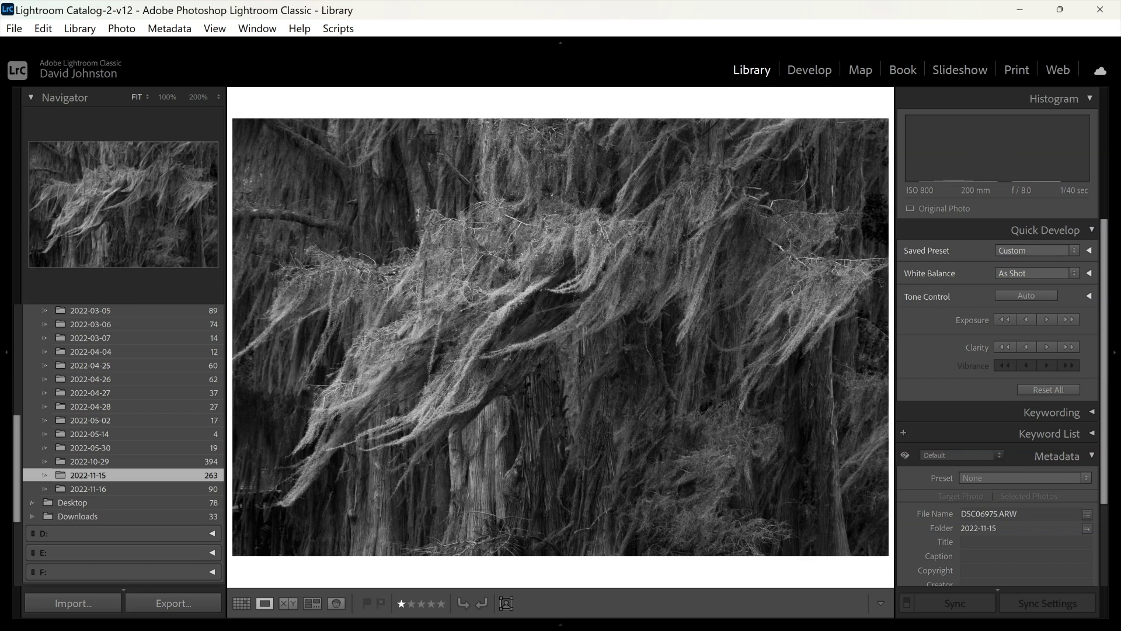
pyautogui.press('Right')
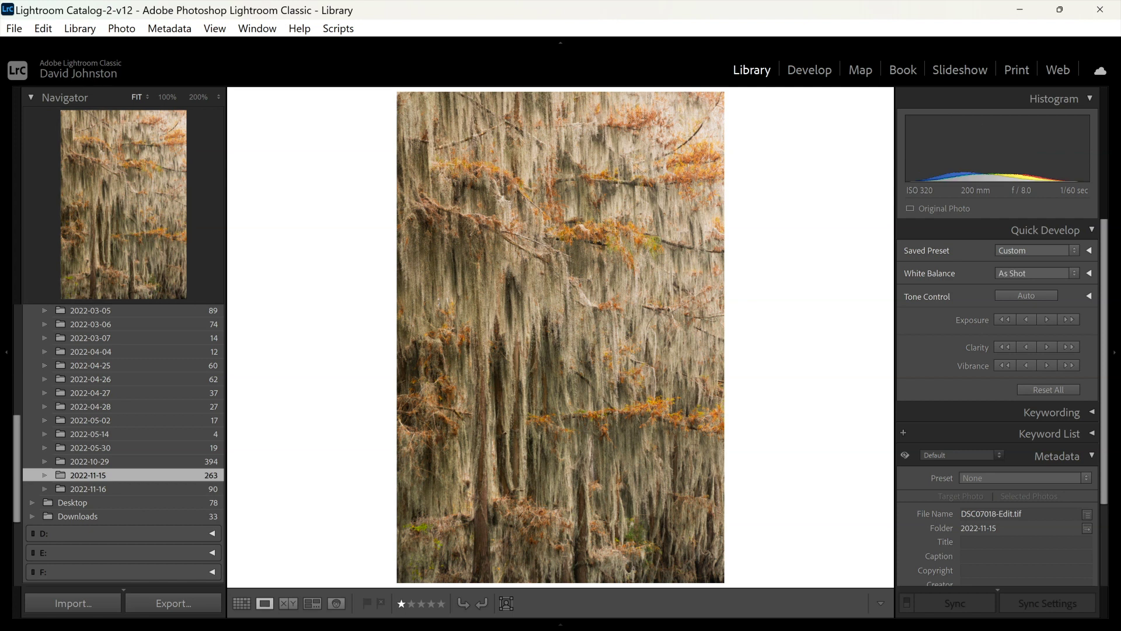
pyautogui.press('Right')
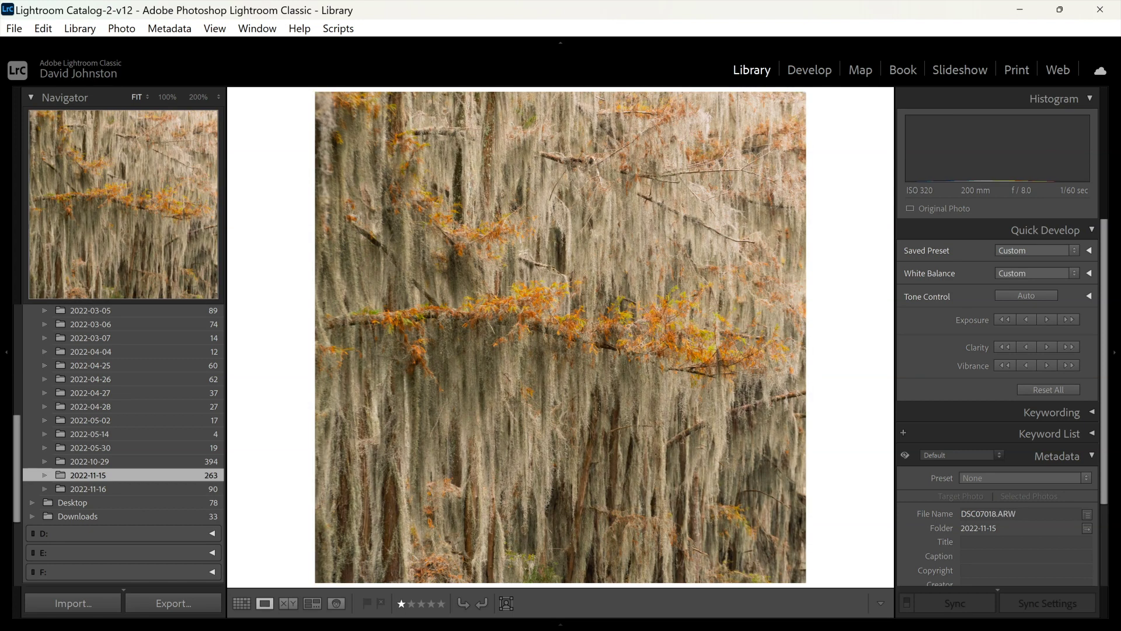
pyautogui.press('Right')
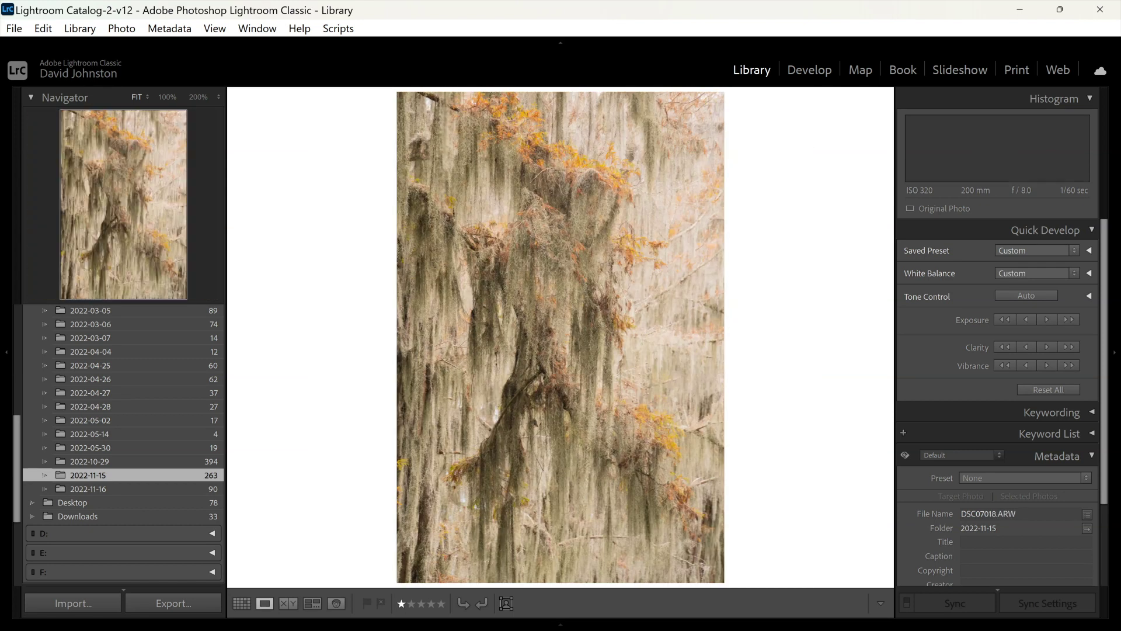
pyautogui.press('Right')
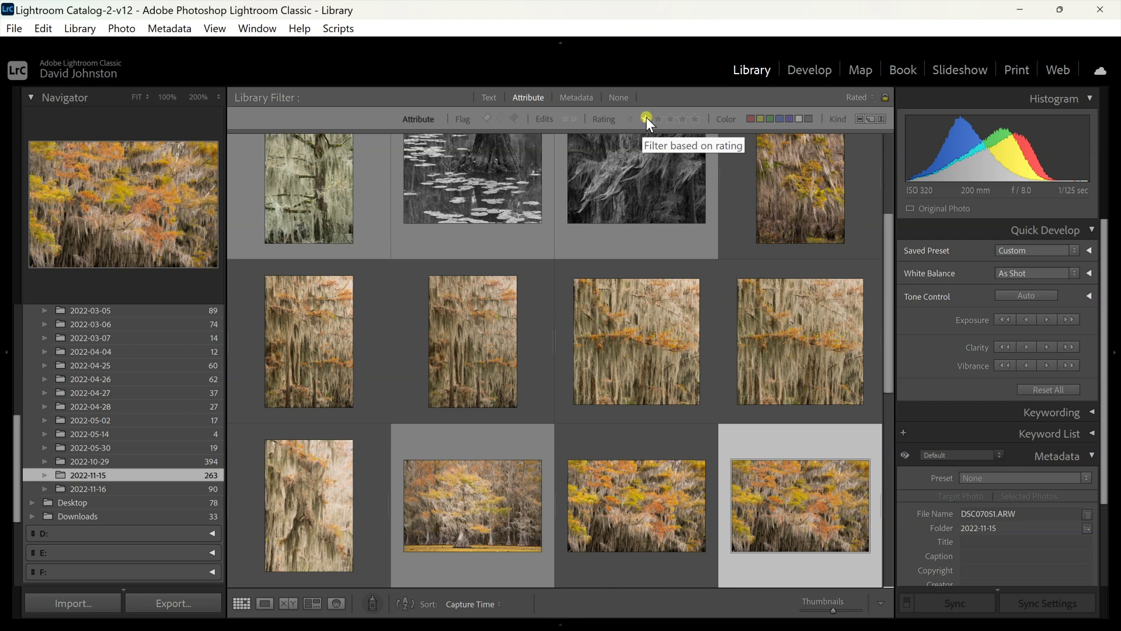
# Set the Attribute rating filter to five stars, leaving only two photos.
pyautogui.click(696, 121)
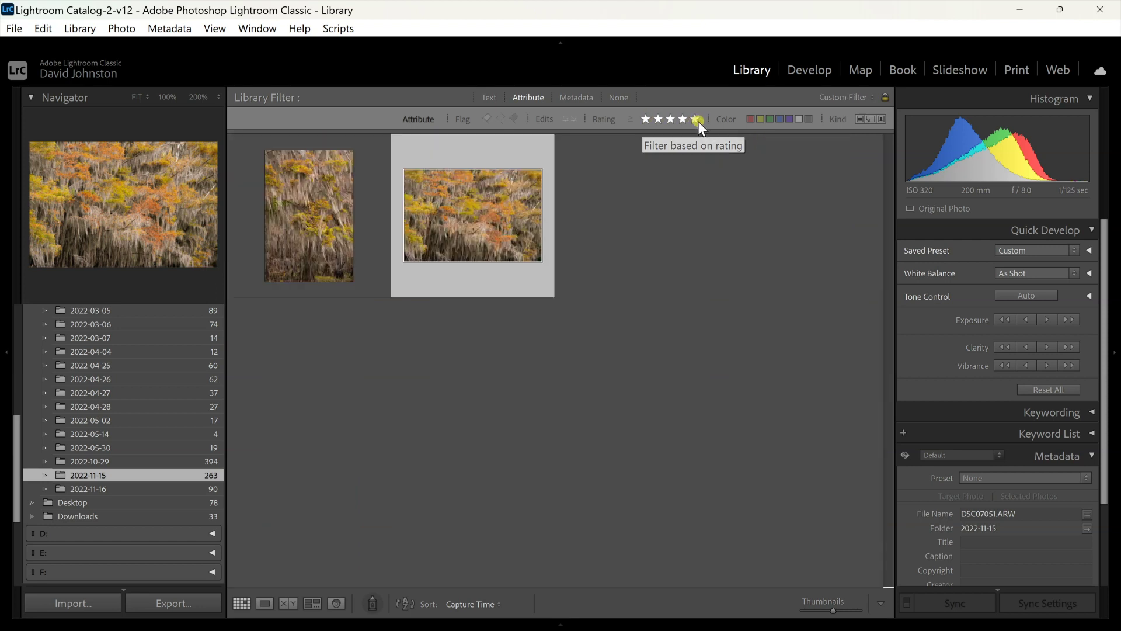